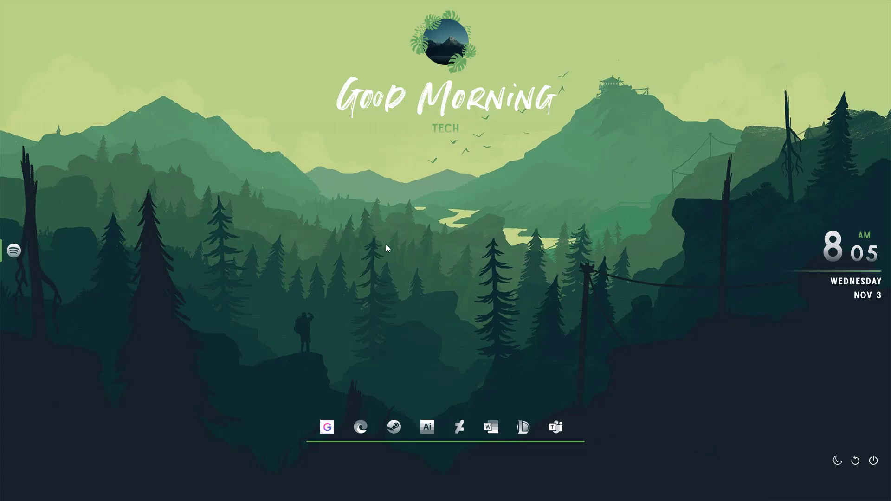
Open Settings and go through Windows Update advanced options to the Recovery page.
click(280, 486)
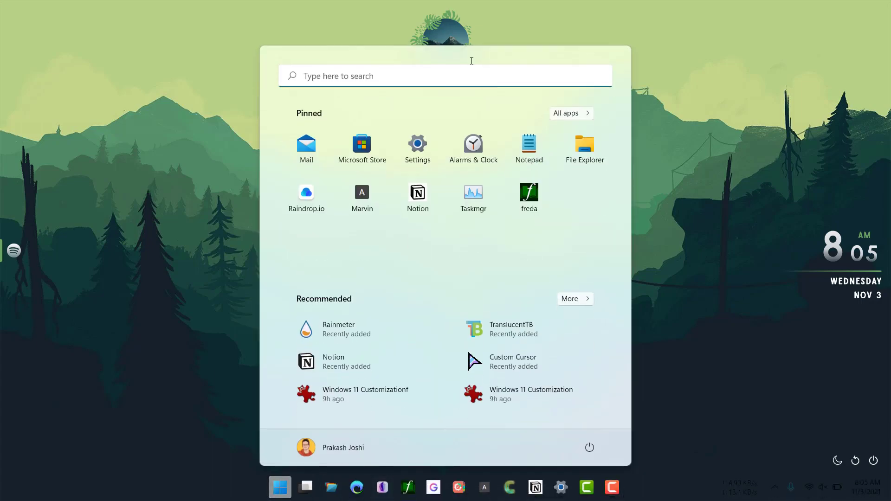
click(418, 146)
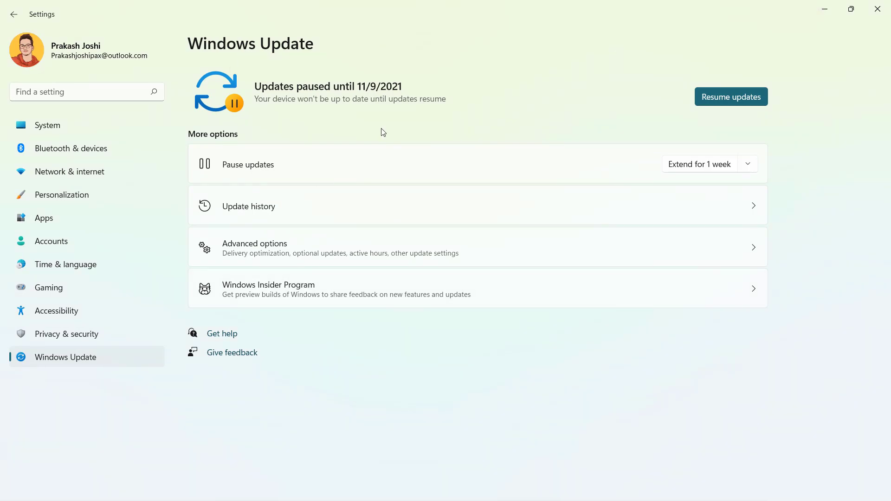
click(351, 246)
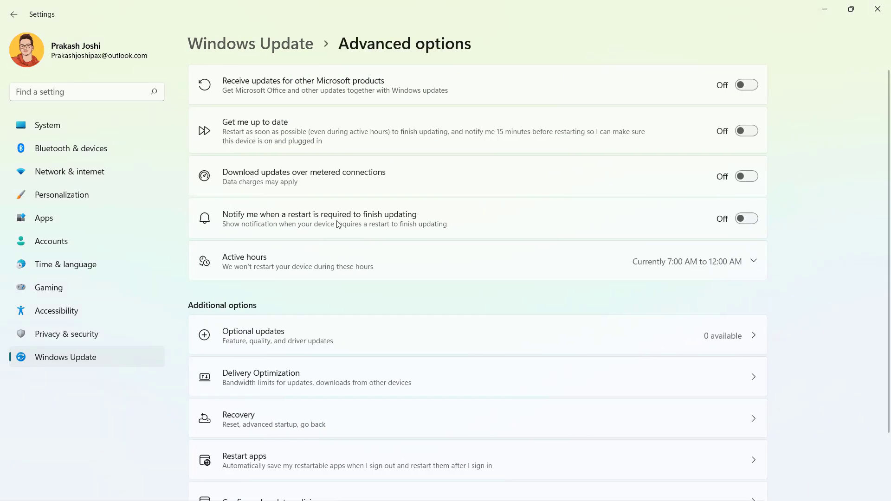
scroll(354, 287, down, 3)
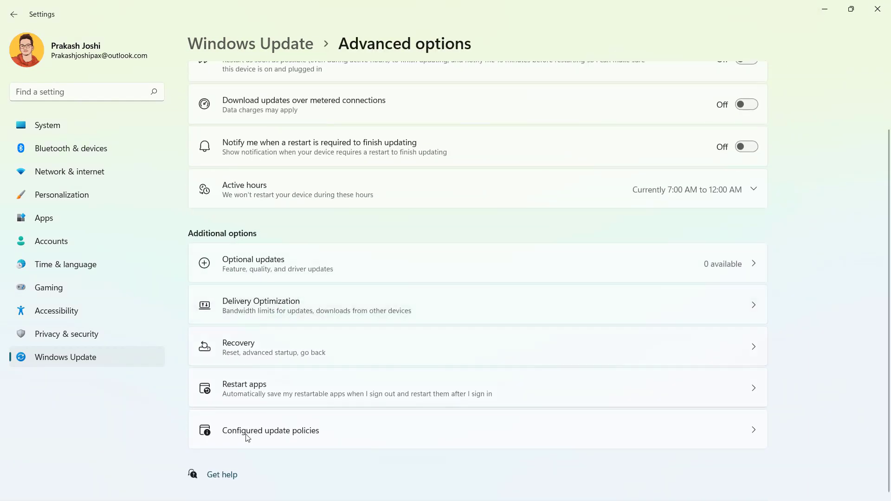
click(270, 355)
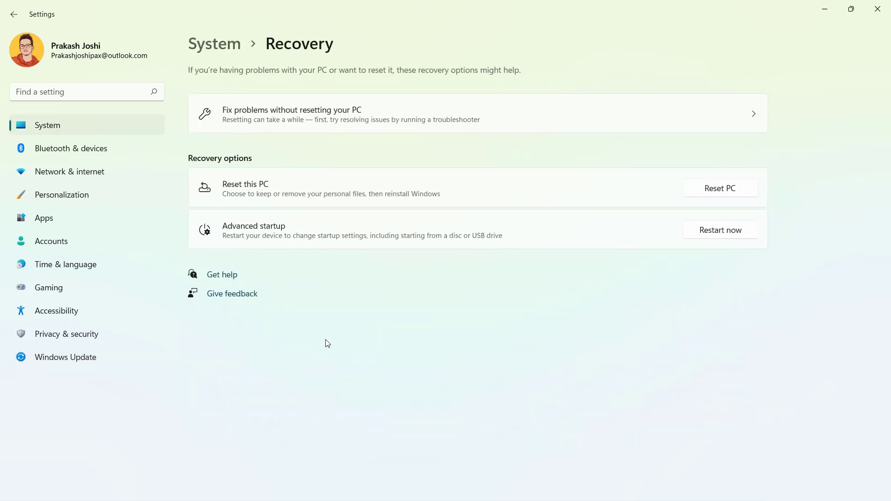
Bring up the Reset this PC dialog, review its choices, and cancel without resetting.
click(723, 185)
drag(360, 120, 486, 25)
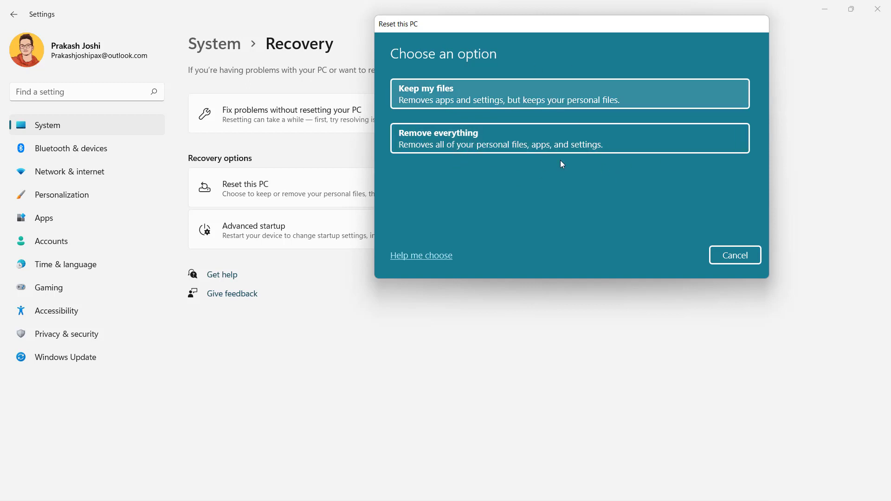
click(732, 256)
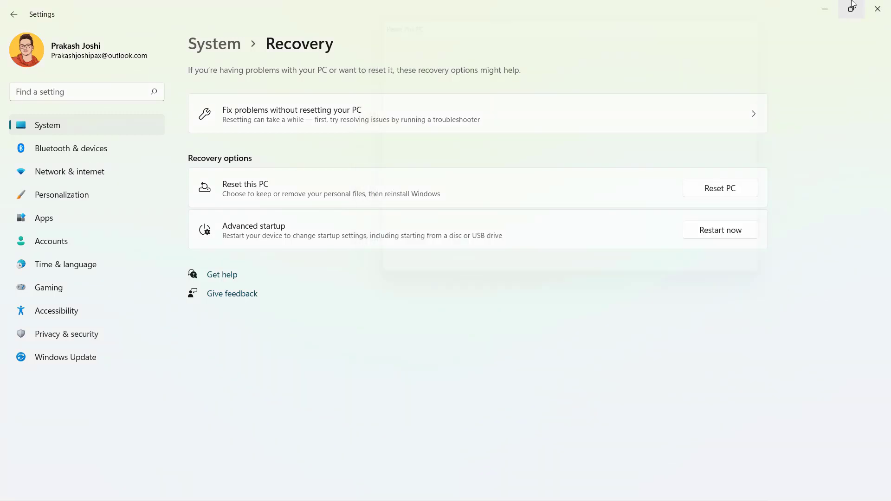
Bring Edge back and search Google for 'windows 11 iso' in a new tab.
click(824, 9)
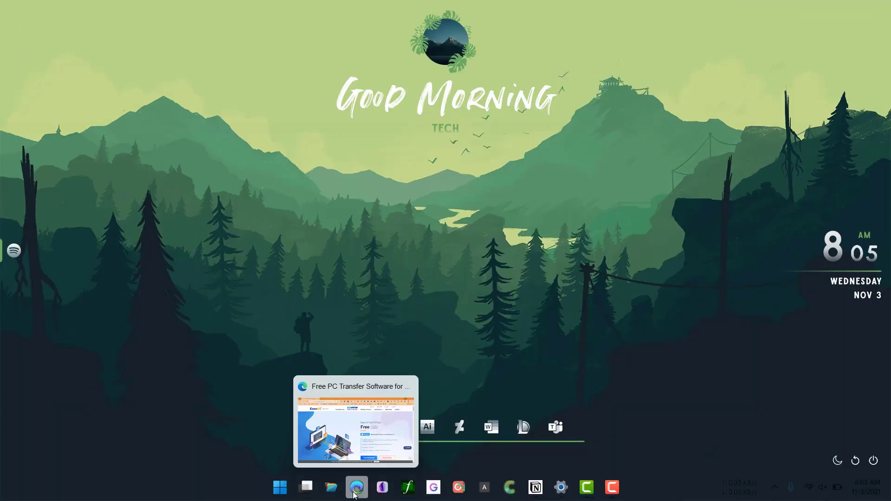
click(357, 487)
click(177, 9)
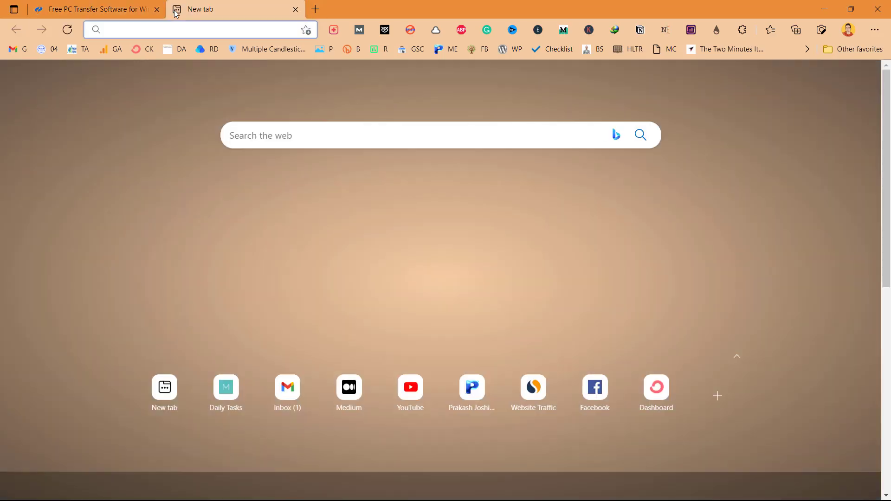
text(windows 11 t)
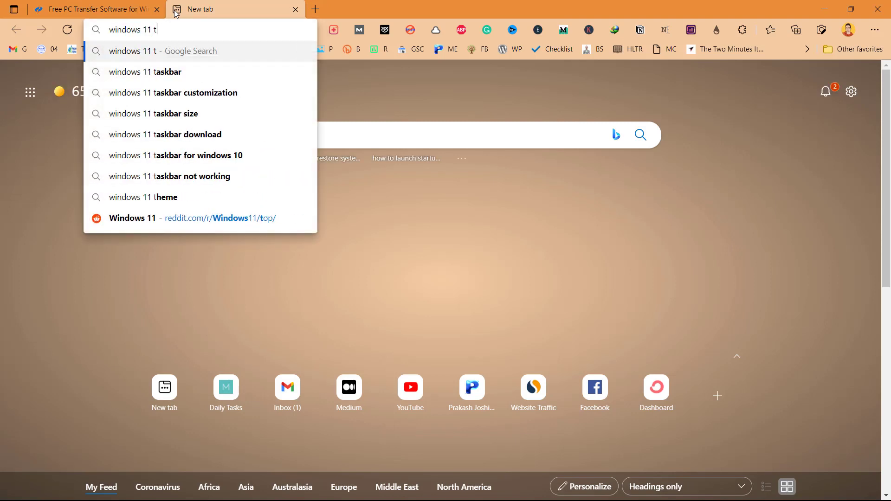
key(BackSpace)
text(iso)
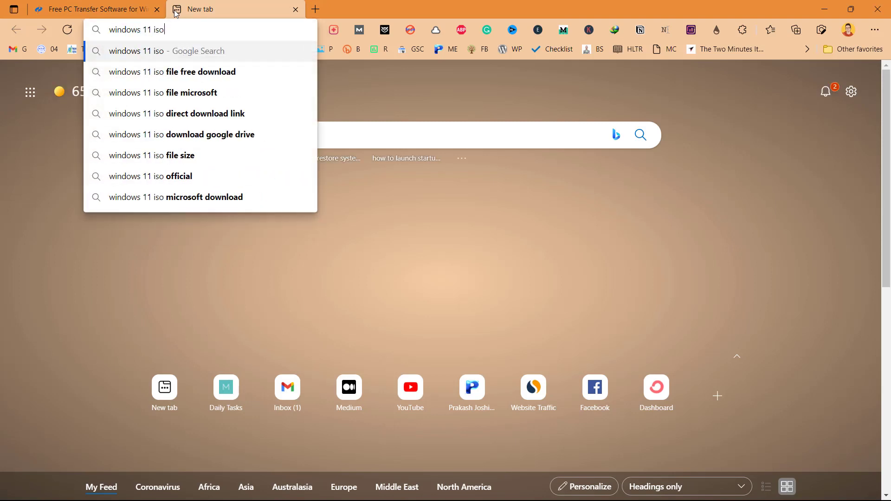
key(Return)
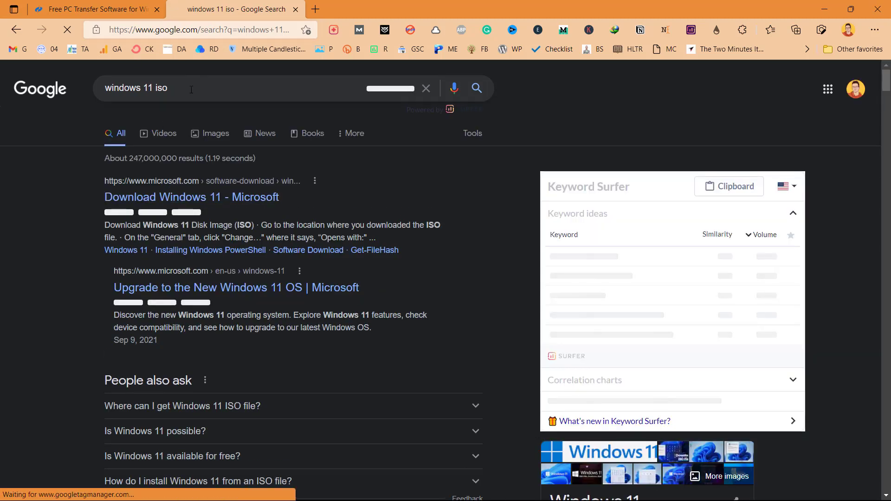
Go to Microsoft's Download Windows 11 page and request the Windows 11 disk image.
click(227, 196)
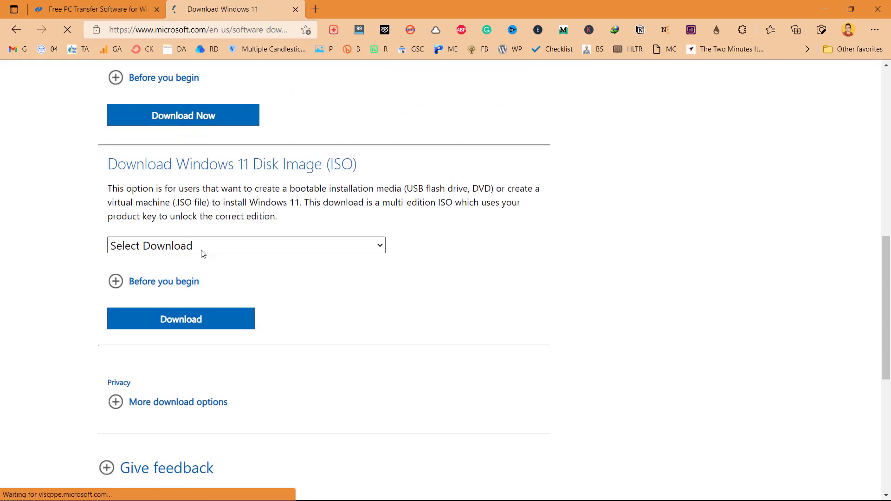
click(202, 253)
click(139, 280)
click(149, 320)
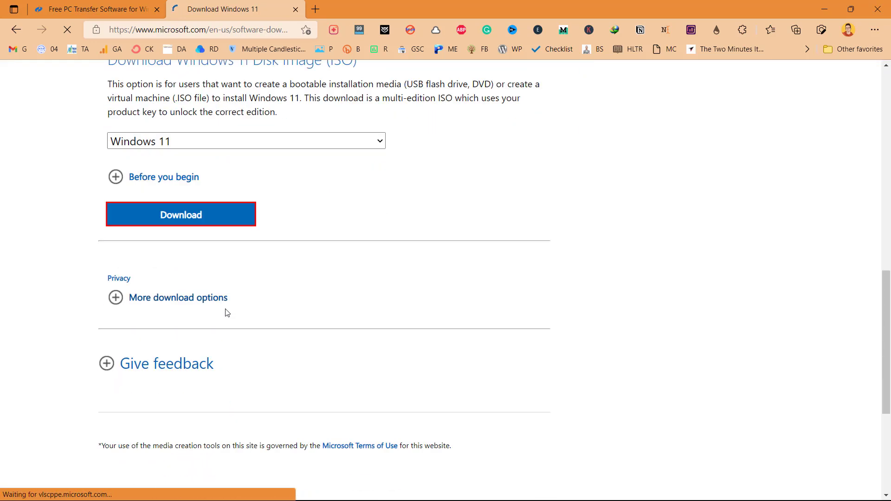
Choose English as the product language and confirm it.
click(159, 352)
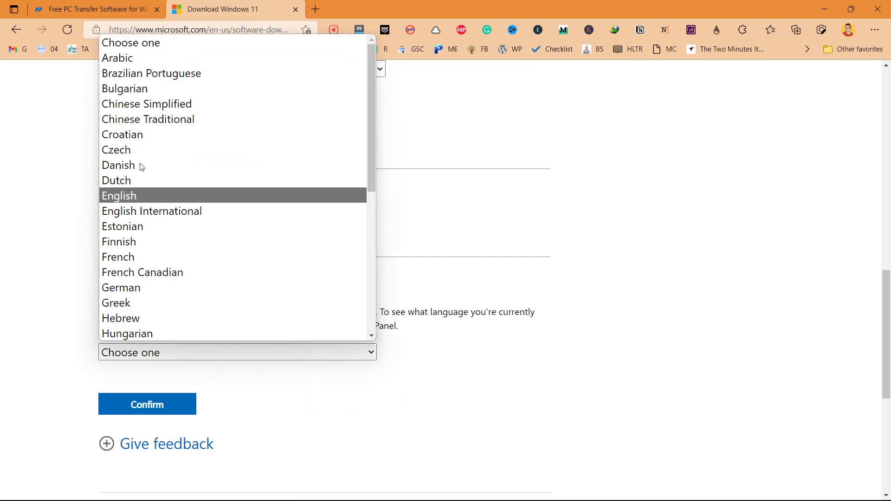
scroll(153, 260, down, 6)
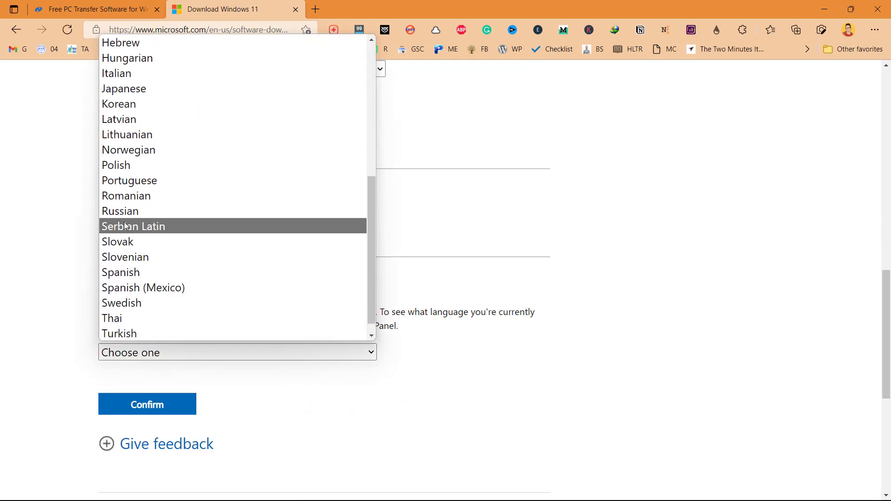
key(e)
click(134, 43)
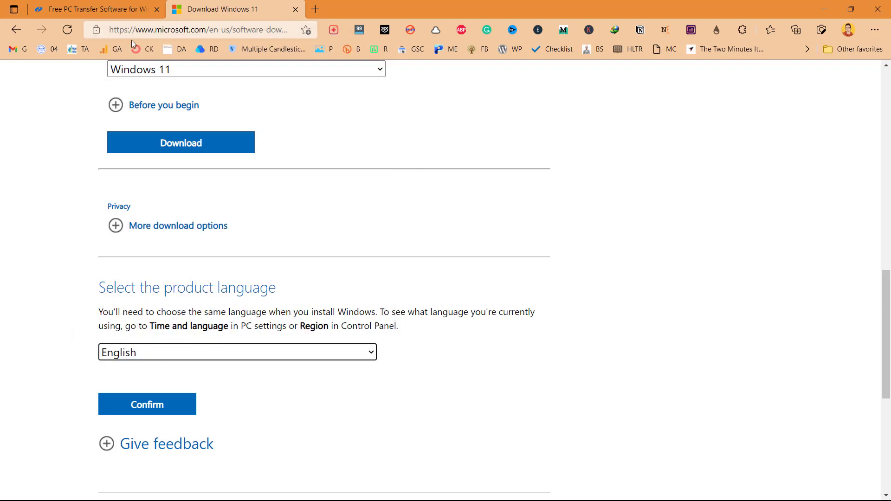
click(132, 400)
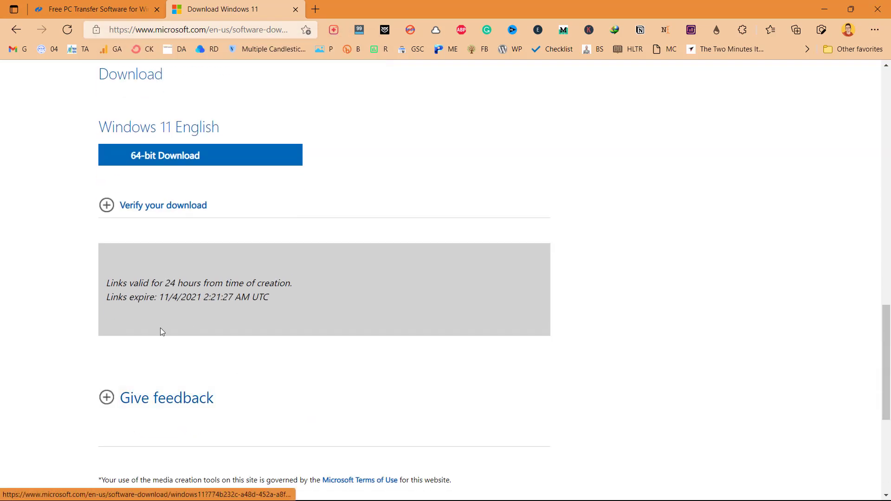
click(107, 205)
click(106, 206)
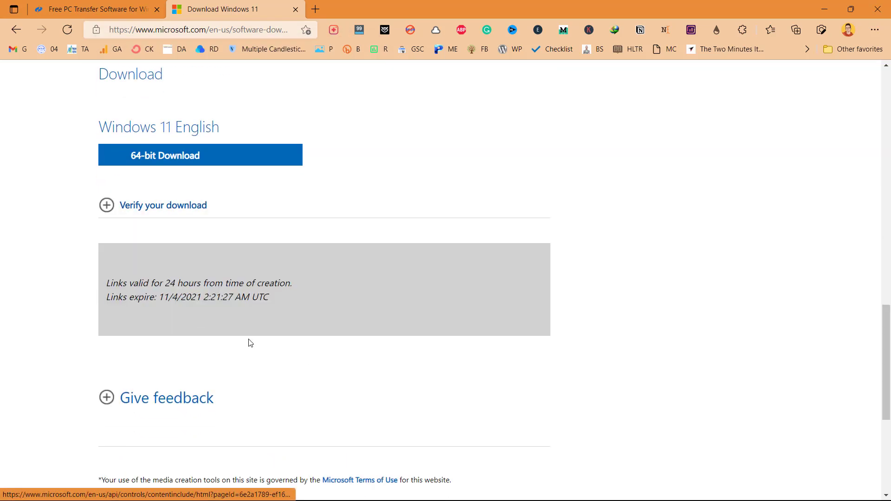
Download the 64-bit English ISO, Win11_English_x64.iso (5.12 GB), into Downloads.
click(141, 157)
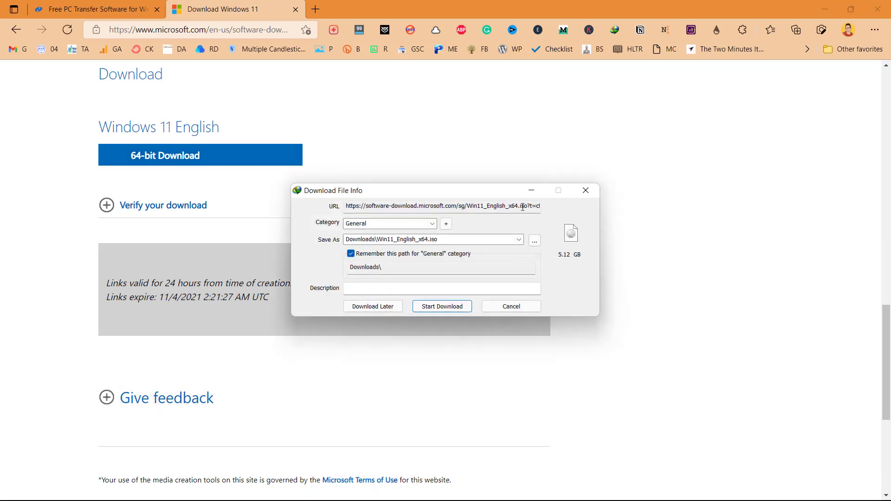
drag(474, 198, 404, 195)
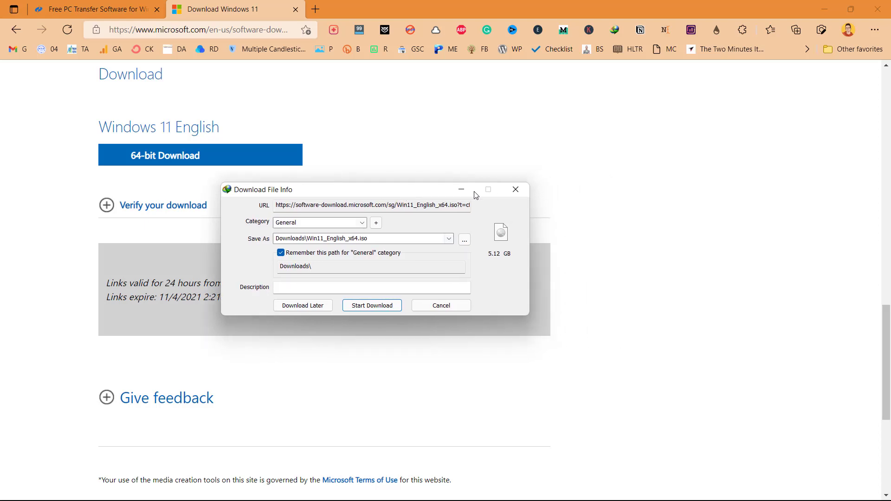
click(519, 189)
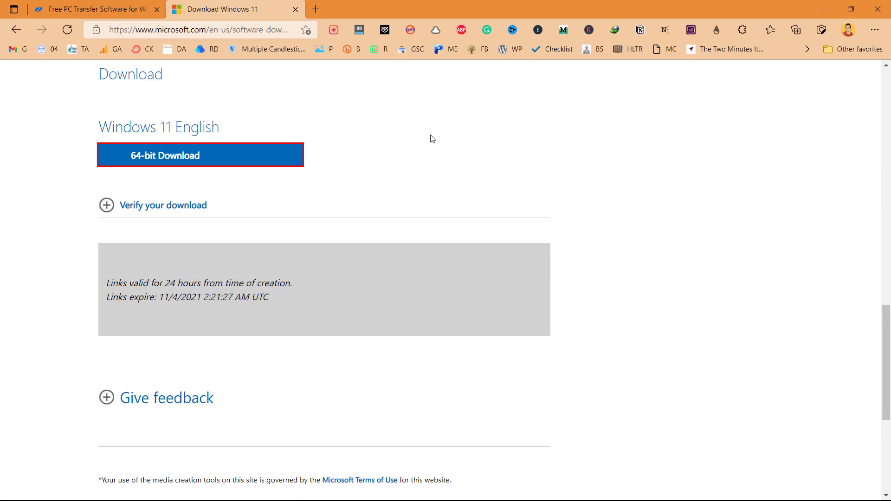
Show the desktop, bring Edge back, and toggle the 'Verify your download' section.
key(super+d)
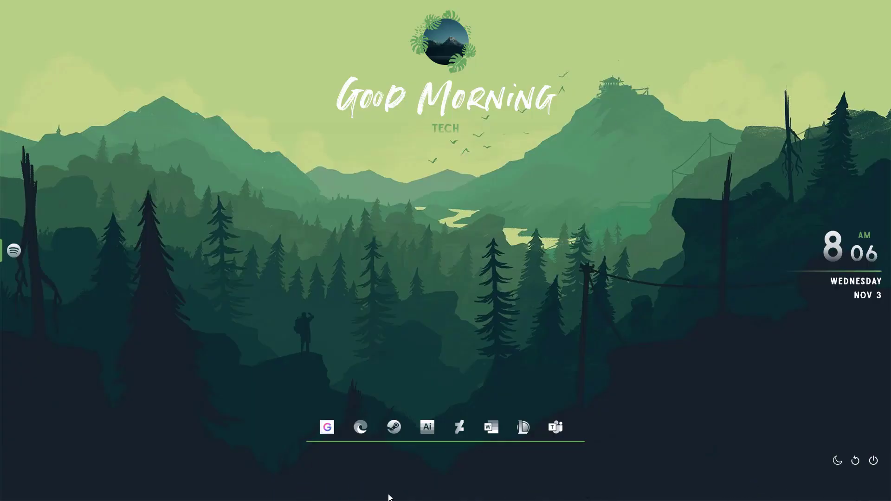
key(super)
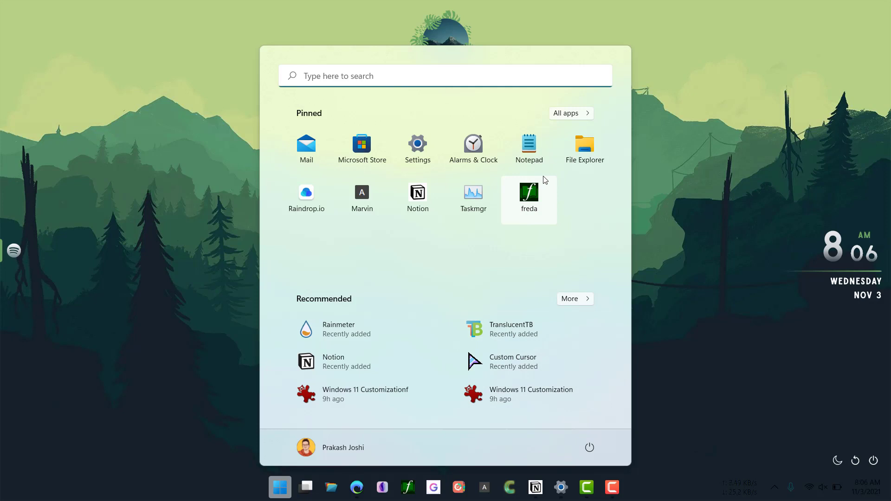
click(356, 488)
scroll(197, 222, down, 5)
scroll(205, 219, up, 8)
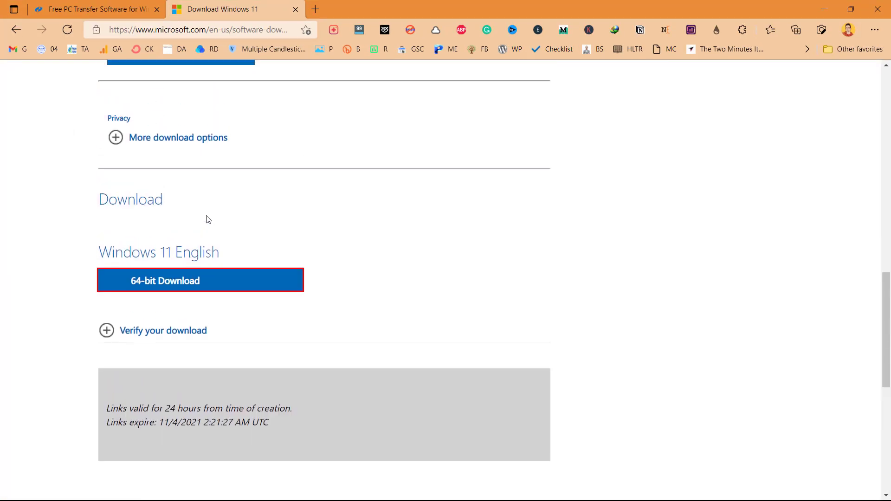
click(110, 341)
click(109, 340)
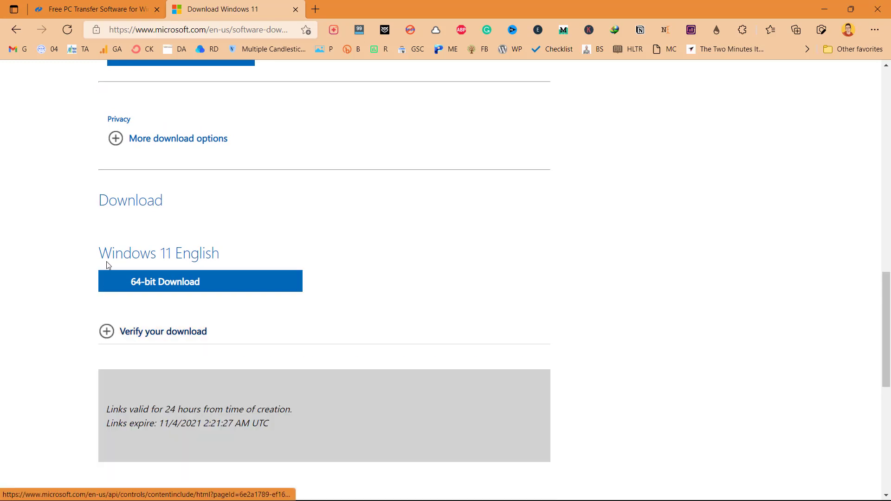
Highlight the EaseUS Todo PCTrans product title on the EaseUS page.
click(109, 332)
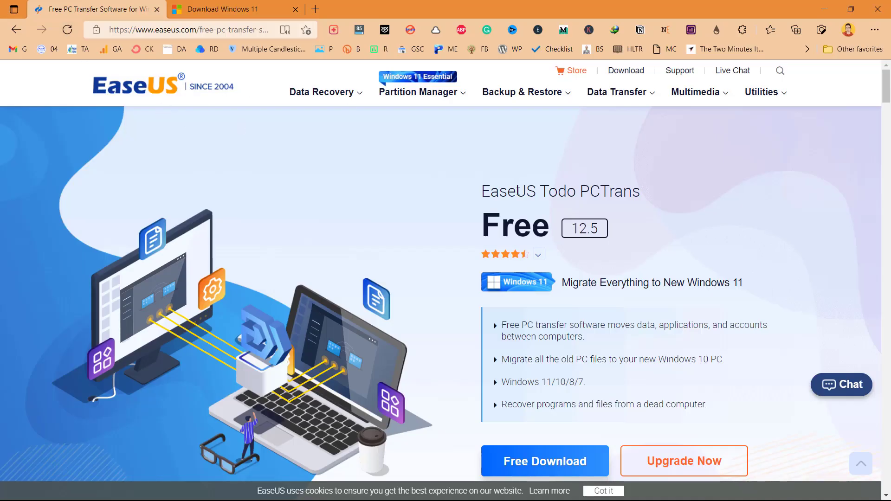
drag(515, 191, 485, 190)
click(635, 195)
drag(632, 193, 483, 191)
click(497, 190)
triple_click(496, 190)
drag(616, 191, 526, 191)
Scroll down to the Editions Comparison of Free versus Professional at $49.95.
scroll(526, 191, down, 4)
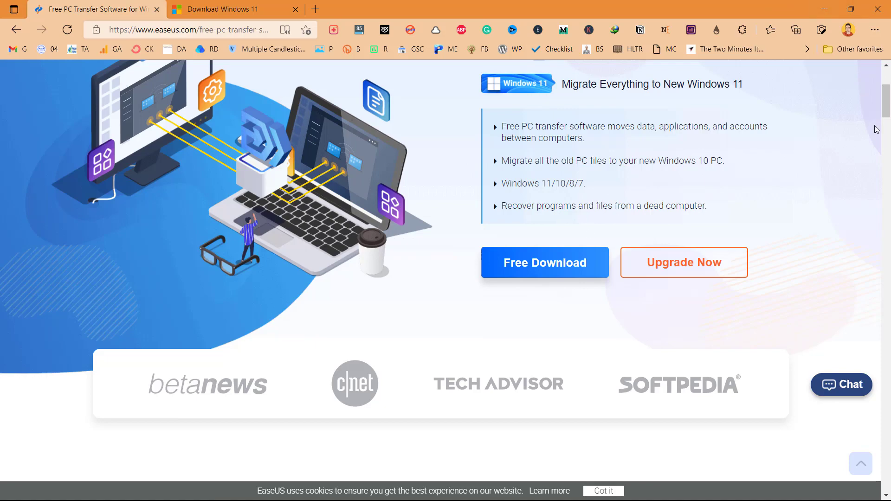
scroll(888, 166, down, 15)
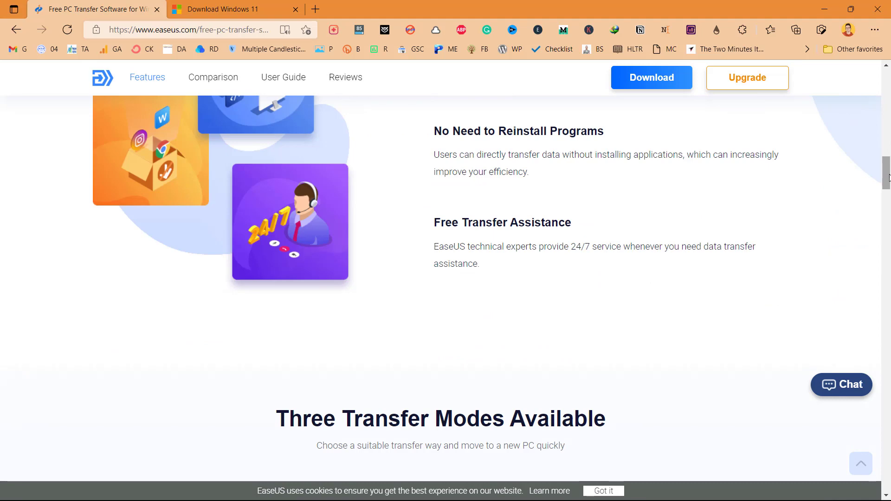
scroll(888, 174, down, 15)
scroll(783, 260, up, 4)
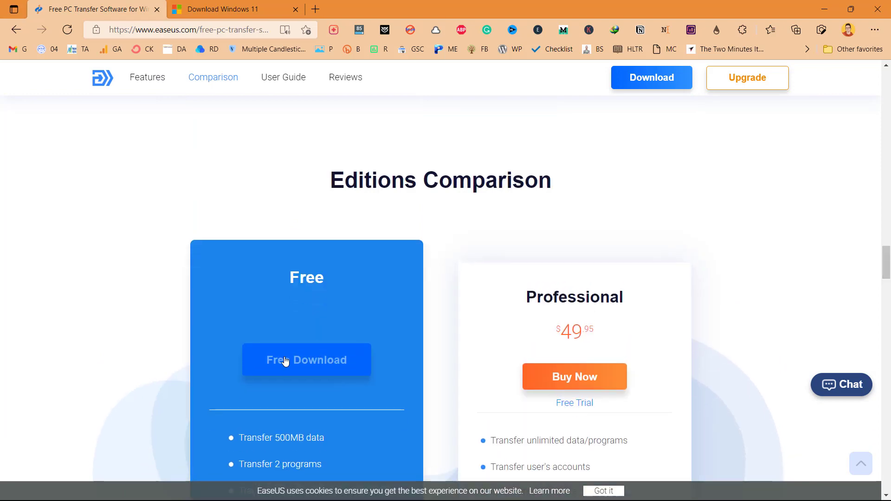
Search 'ease' from Start, launch EaseUS Todo PCTrans, and switch to Backup & Restore.
click(356, 487)
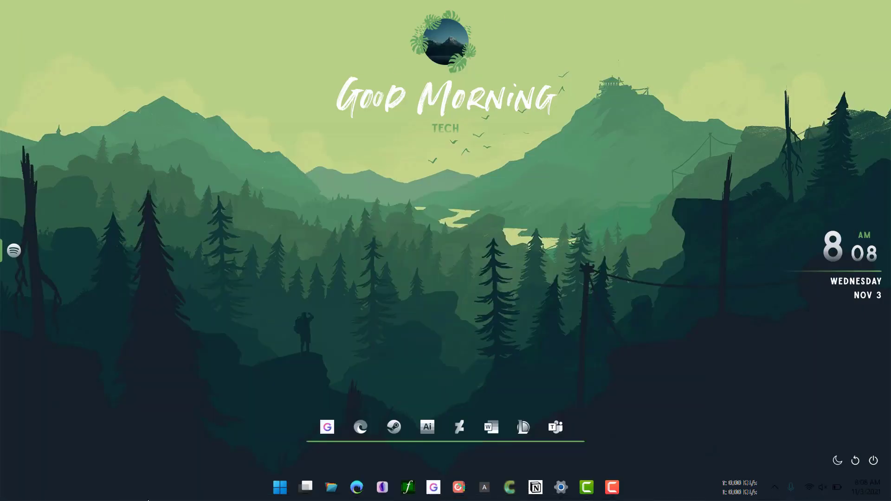
click(273, 485)
text(ease)
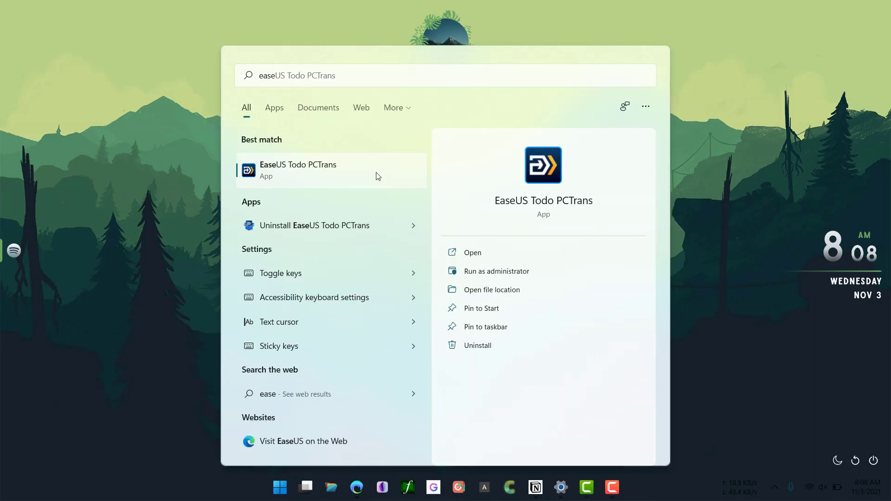
click(376, 172)
mouse_move(633, 490)
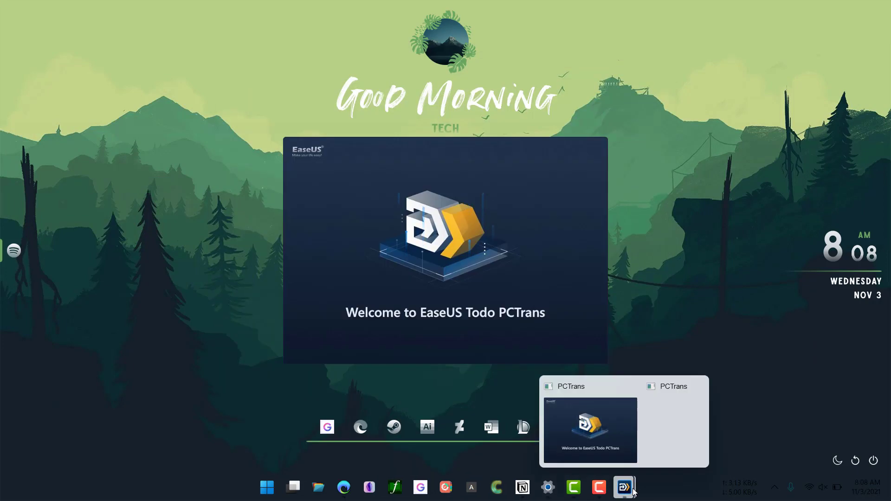
click(626, 427)
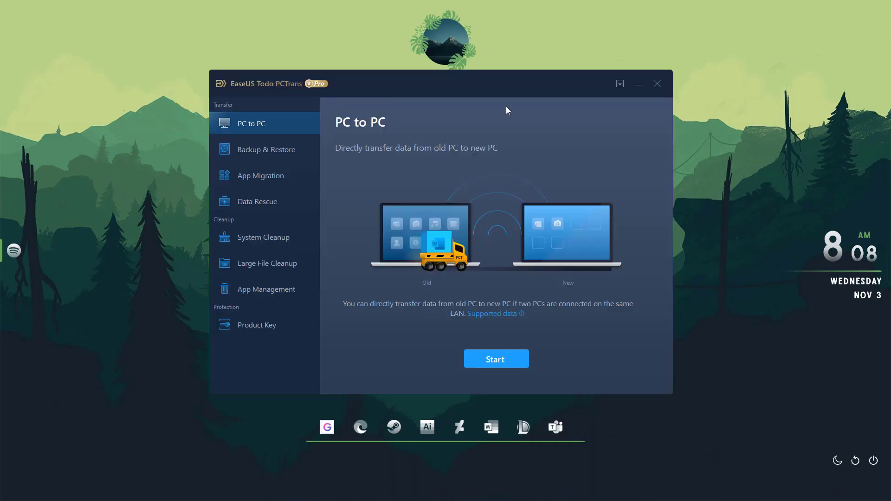
click(259, 149)
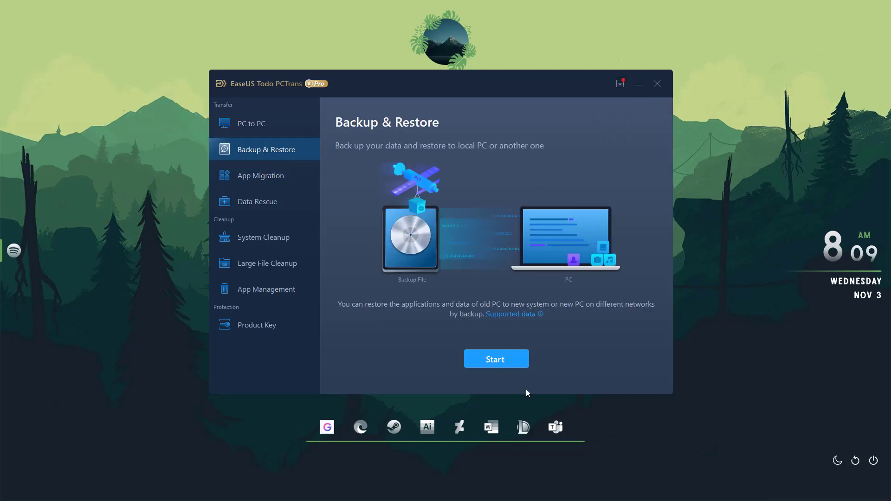
Start the Backup & Restore wizard with Data Backup selected and continue.
click(495, 359)
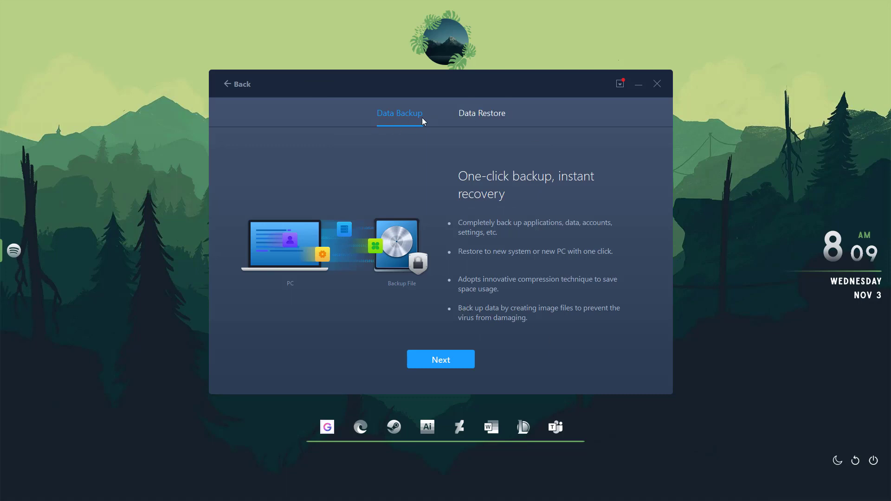
click(486, 114)
click(388, 110)
click(442, 363)
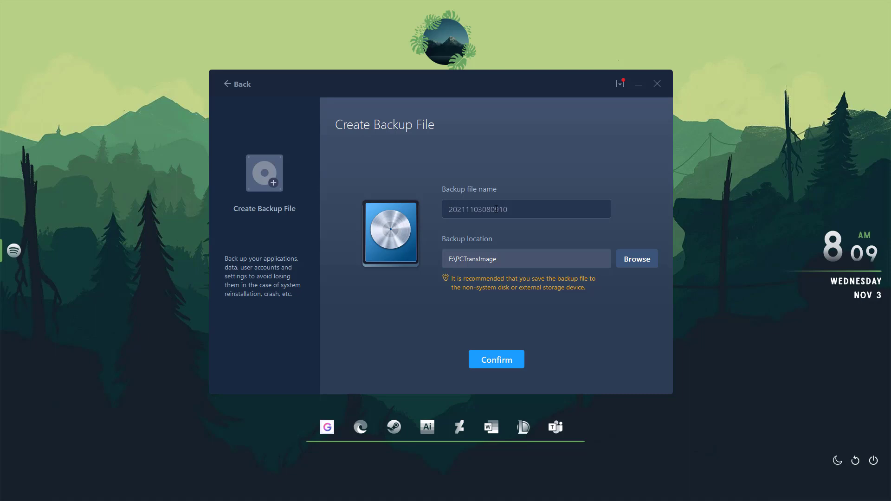
Name the backup file 'Backup', save it to Work (E:), and confirm.
click(496, 209)
text(B)
key(BackSpace)
text(Backup)
click(645, 260)
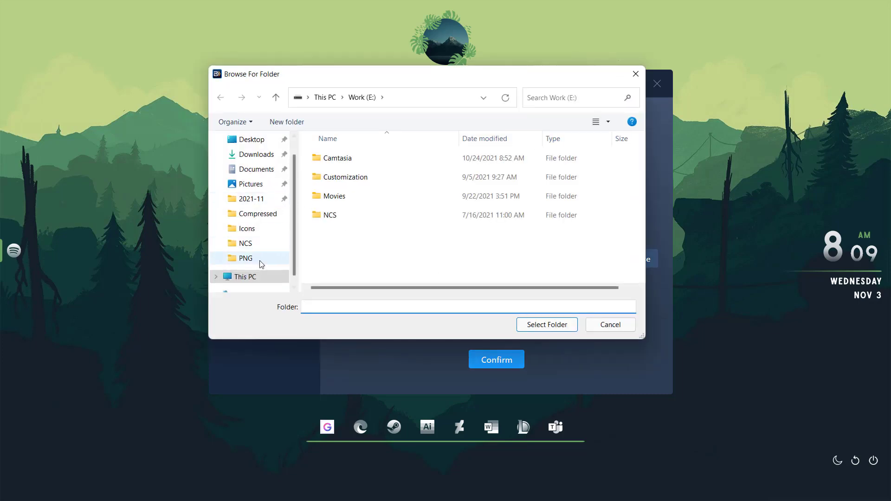
click(258, 273)
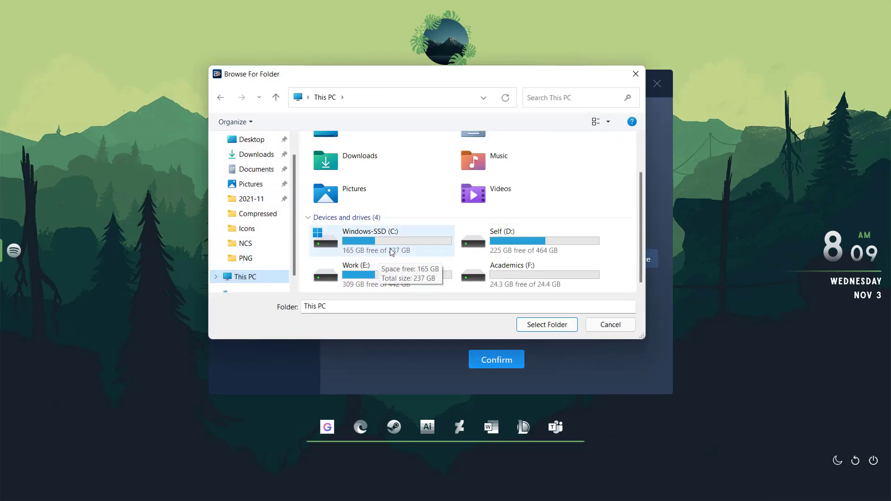
double_click(380, 273)
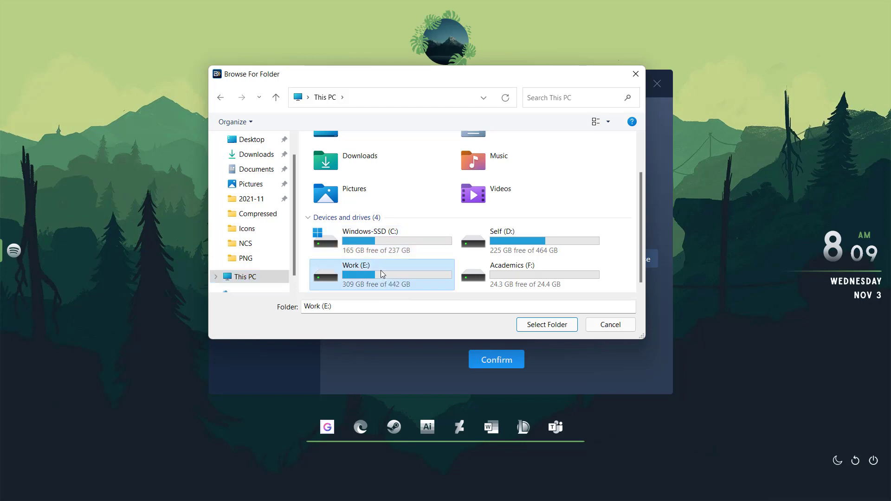
click(546, 324)
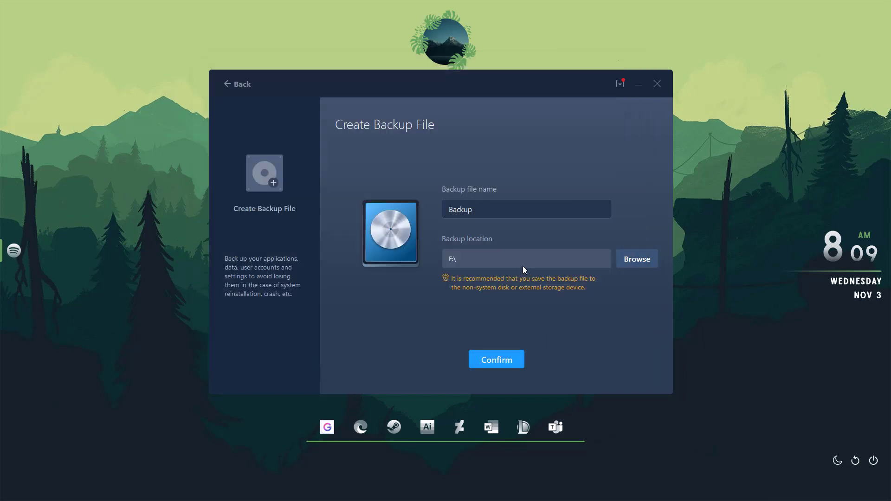
click(509, 363)
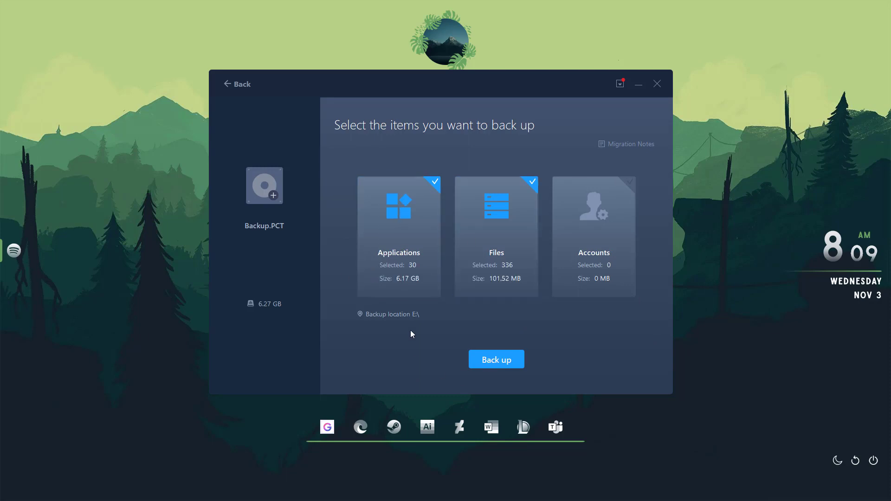
Start backing up the 30 applications and 336 files to Backup.PCT.
mouse_move(408, 297)
mouse_move(498, 291)
mouse_move(609, 237)
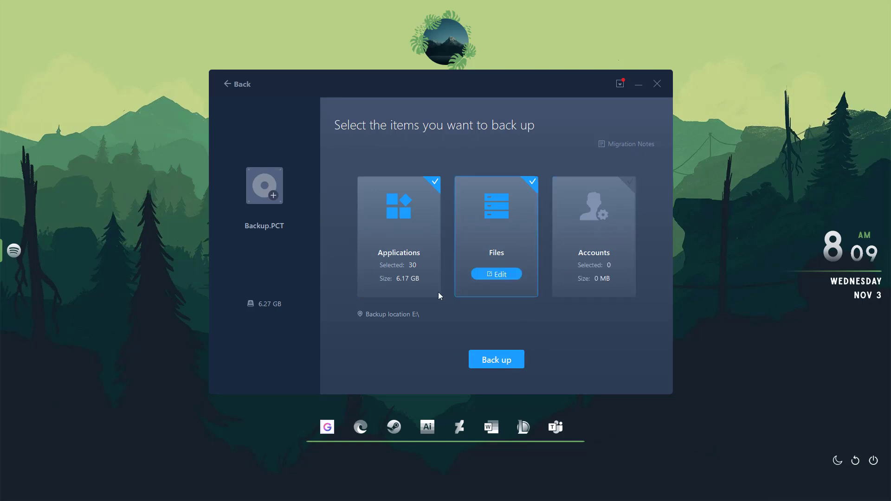
click(509, 361)
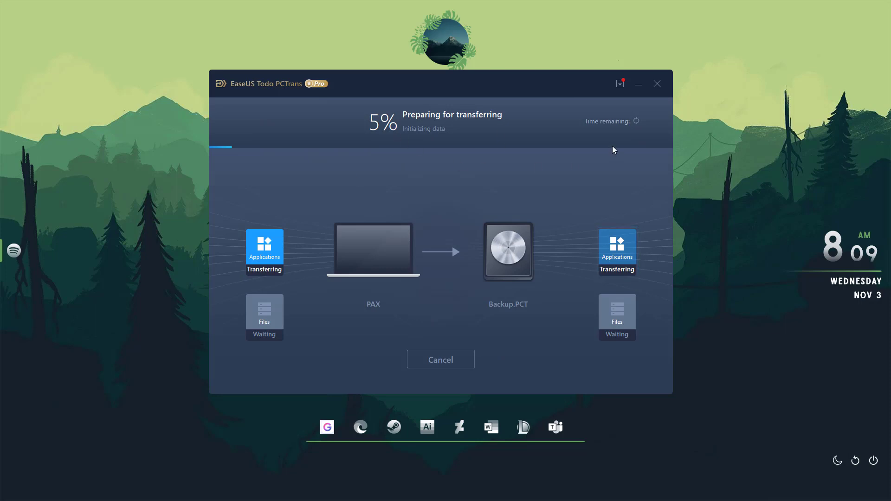
Cancel the running backup transfer and dismiss the Completed summary.
click(638, 84)
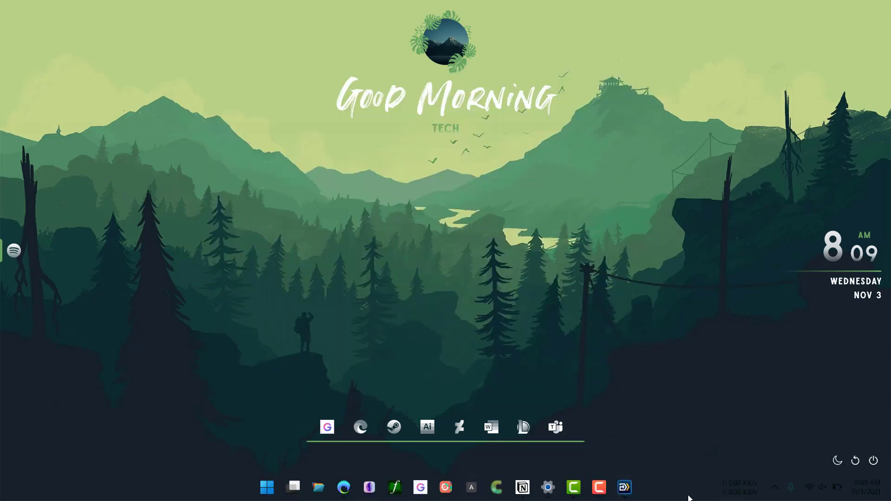
click(624, 487)
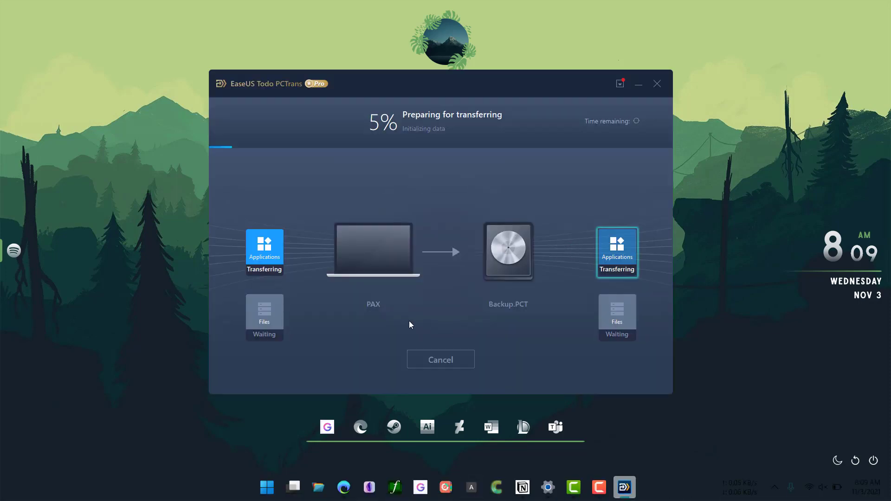
click(444, 358)
click(473, 192)
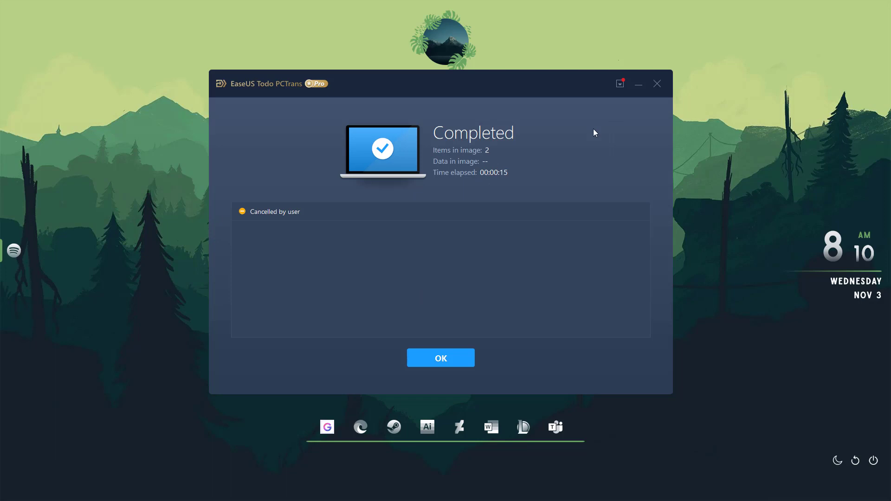
click(433, 359)
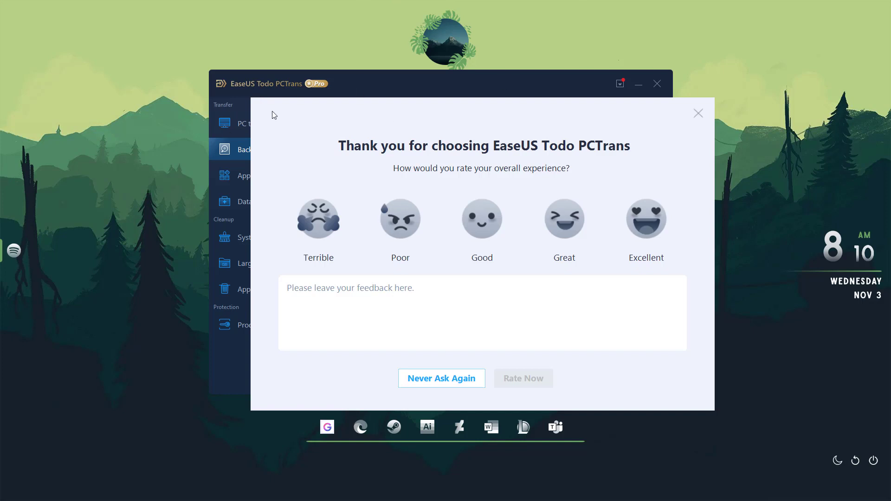
Dismiss the rating prompt and restart the wizard in Data Restore mode.
click(697, 114)
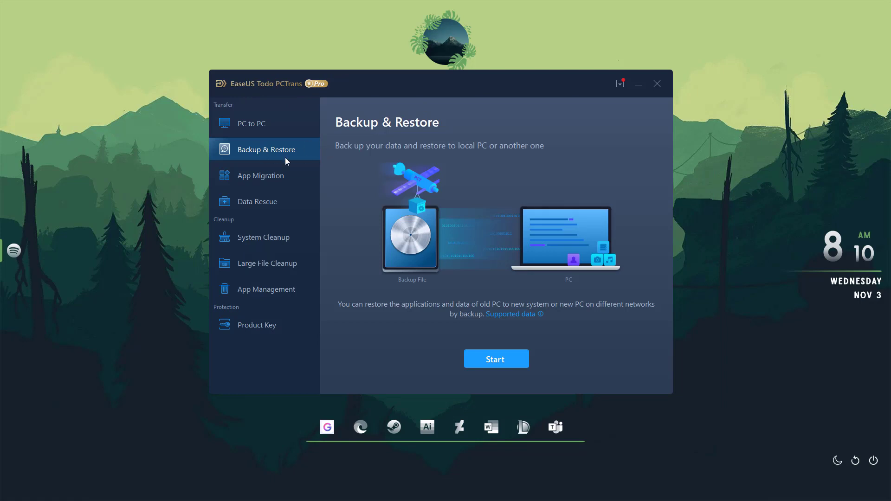
click(496, 360)
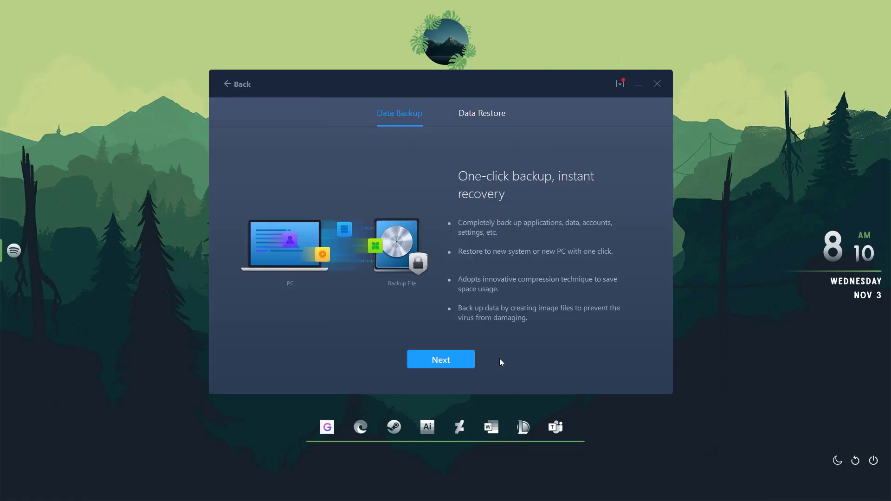
click(483, 113)
click(454, 365)
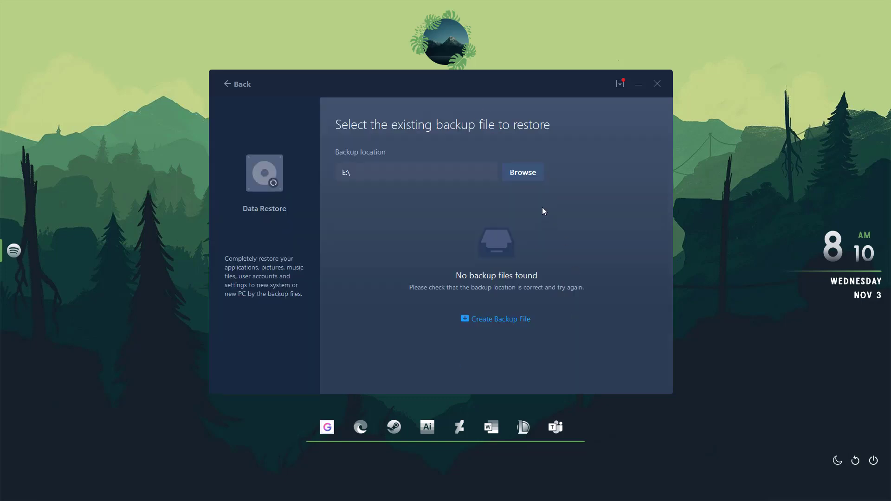
Browse drive E:\ twice for a backup file, closing the picker without choosing one.
click(534, 171)
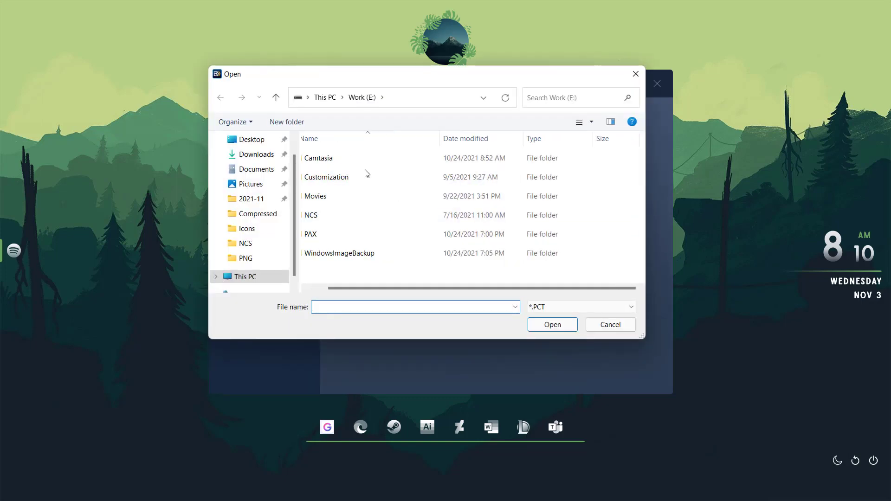
scroll(260, 186, up, 1)
scroll(385, 288, left, 1)
drag(424, 73, 442, 110)
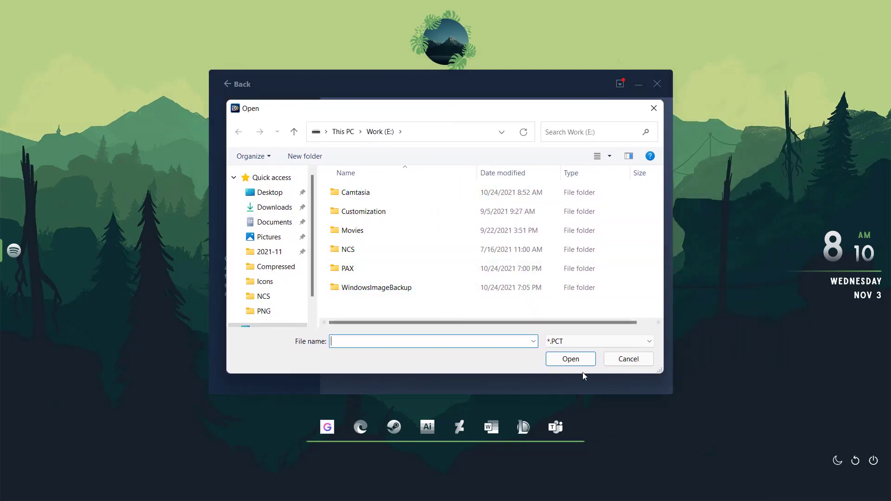
click(653, 108)
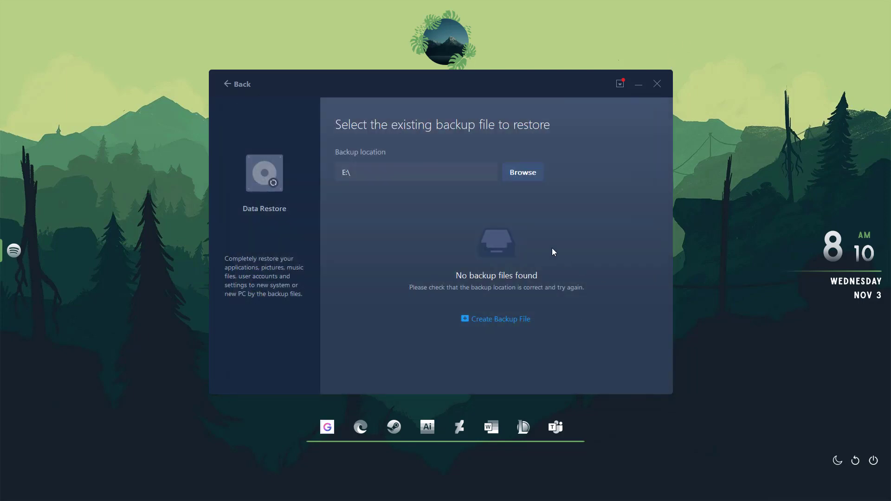
click(528, 165)
scroll(419, 318, right, 1)
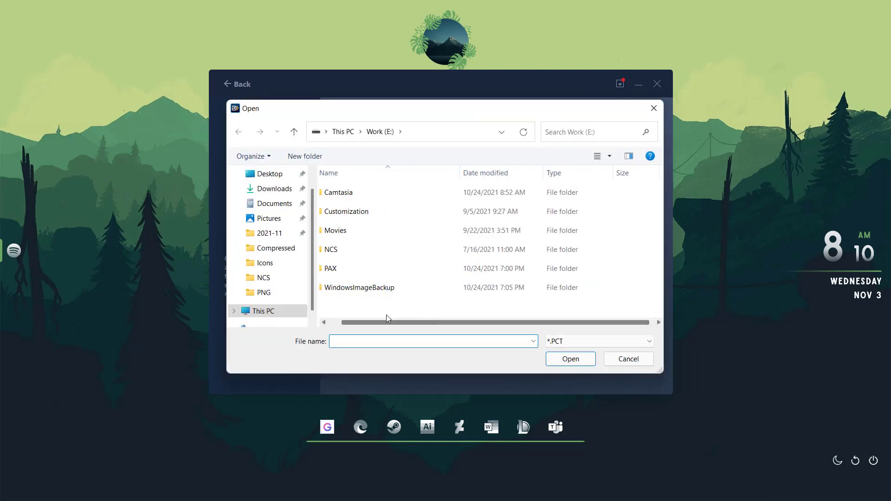
click(654, 108)
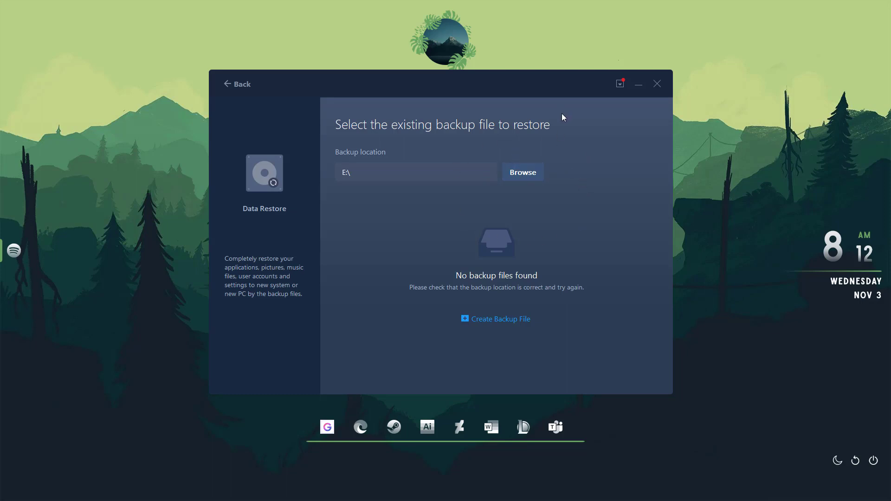
click(656, 83)
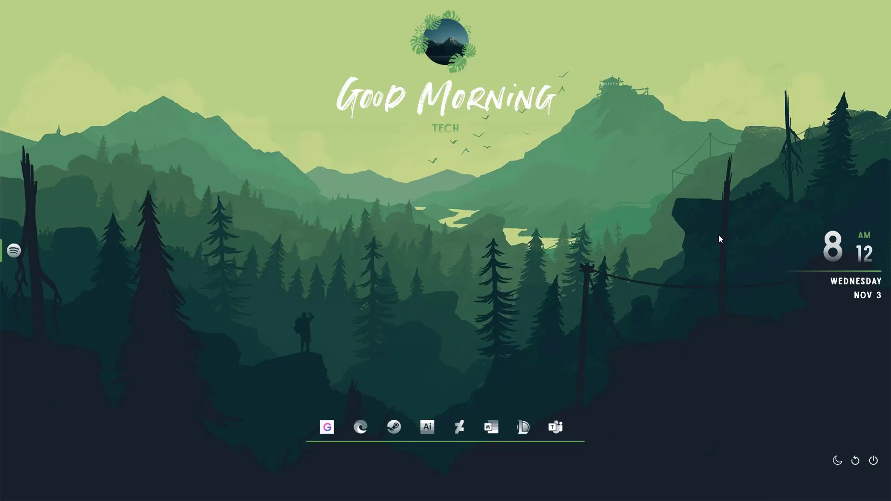